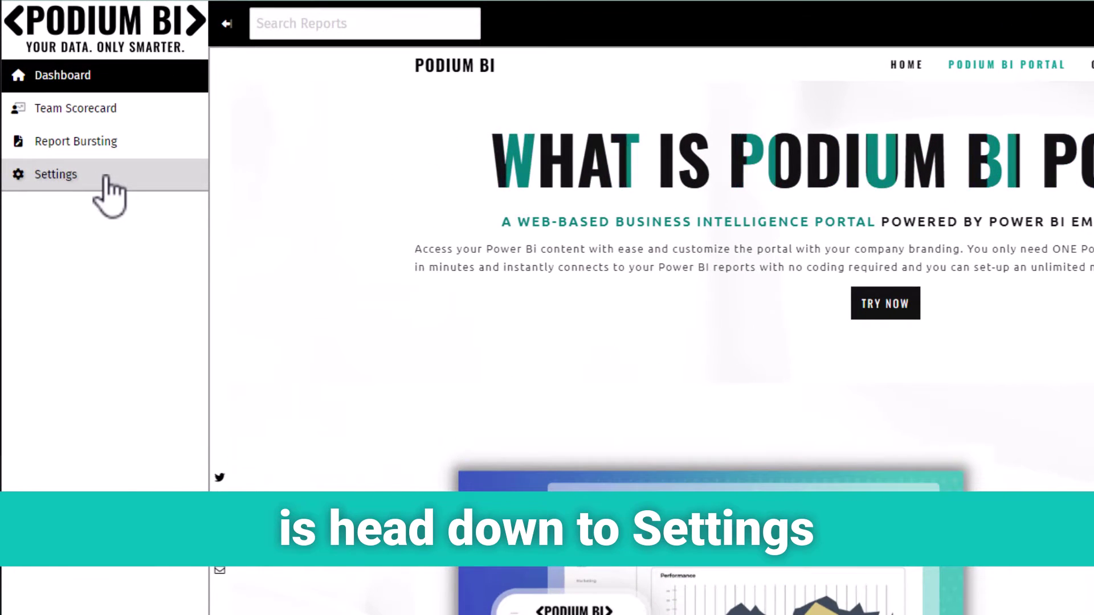
Go to Settings and open Manage Navigation to list Dashboard and Team Scorecard.
{"action": "left_click", "coordinate": [56, 175]}
{"action": "scroll", "coordinate": [137, 316], "scroll_direction": "down", "scroll_amount": 3}
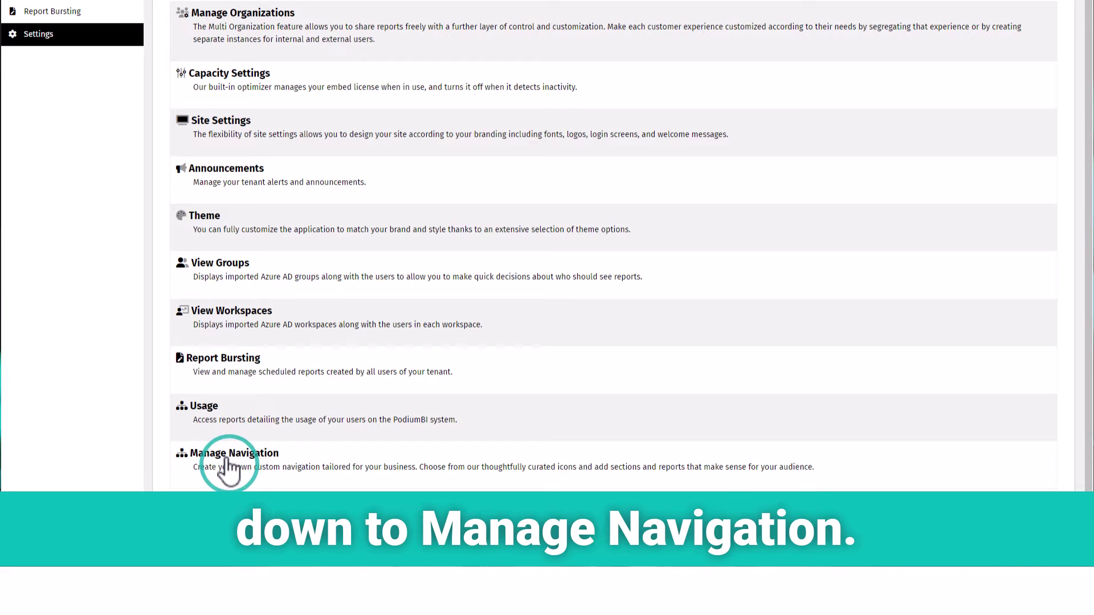
{"action": "left_click", "coordinate": [230, 461]}
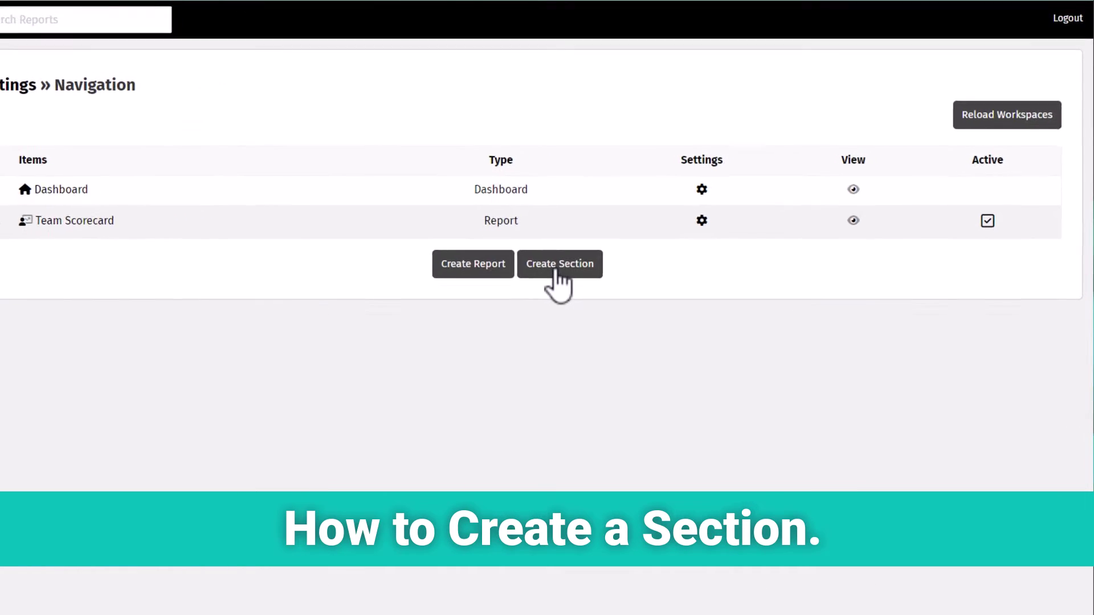
Create a navigation section called 'Survey Results' with the poll icon and save it.
{"action": "left_click", "coordinate": [560, 266]}
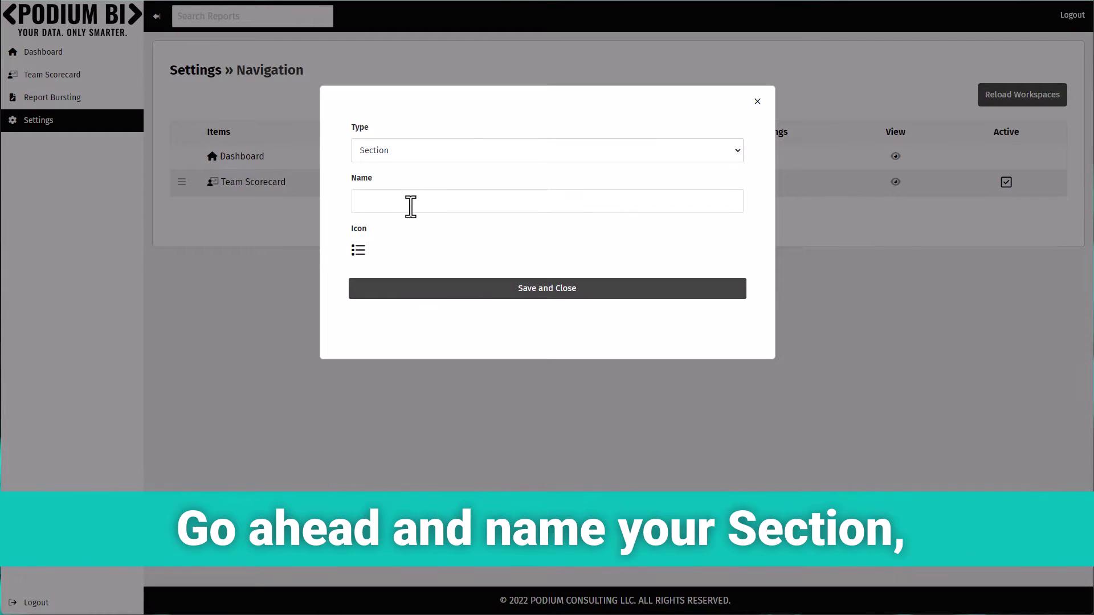
{"action": "type", "text": "Survey Results"}
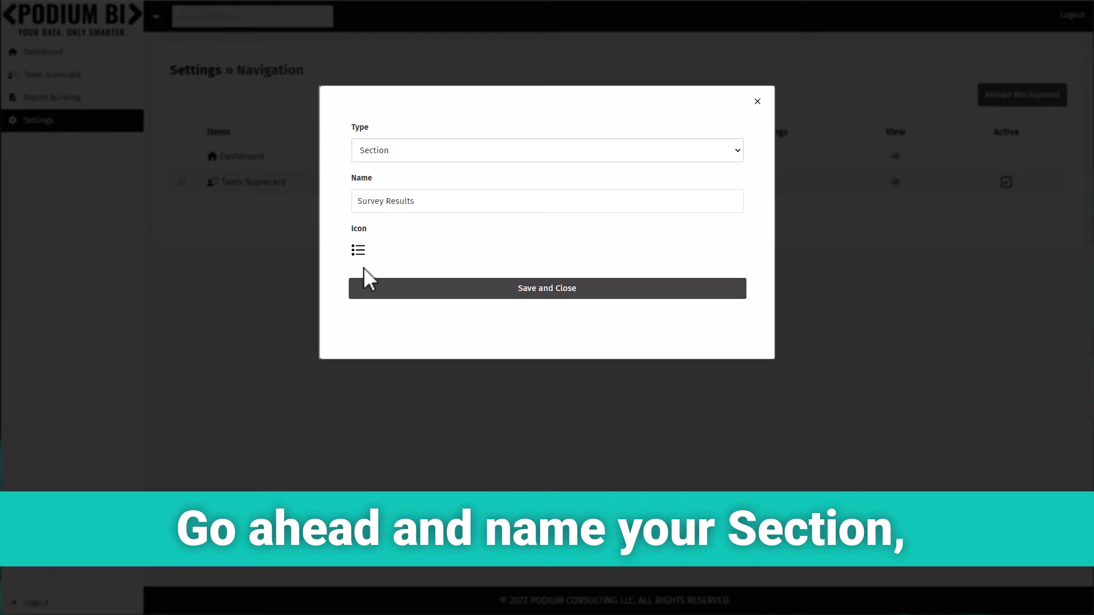
{"action": "left_click", "coordinate": [359, 250]}
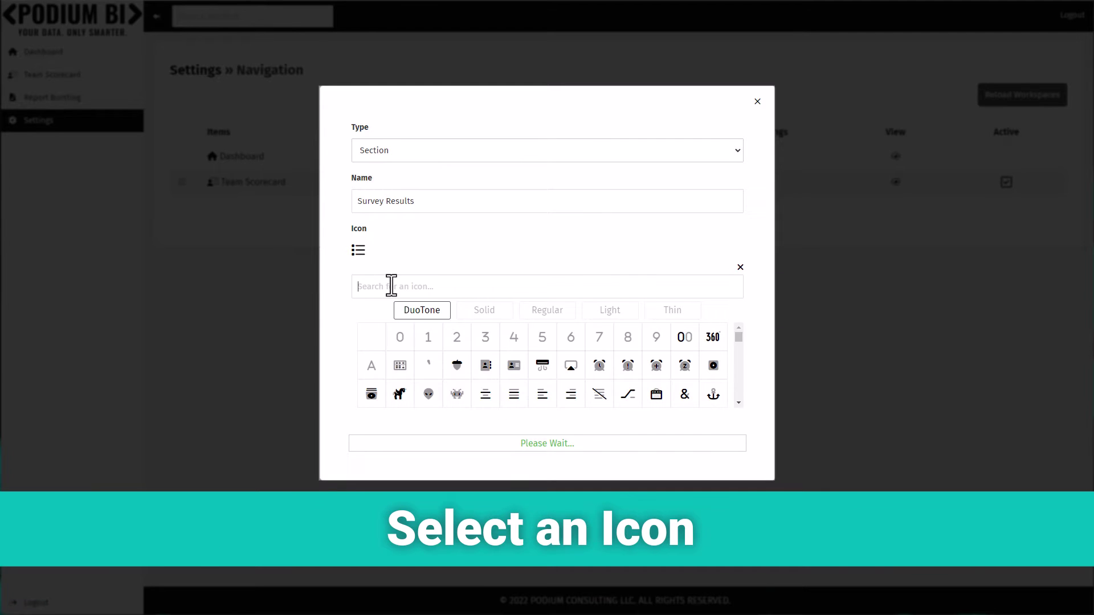
{"action": "type", "text": "poll"}
{"action": "left_click", "coordinate": [513, 338]}
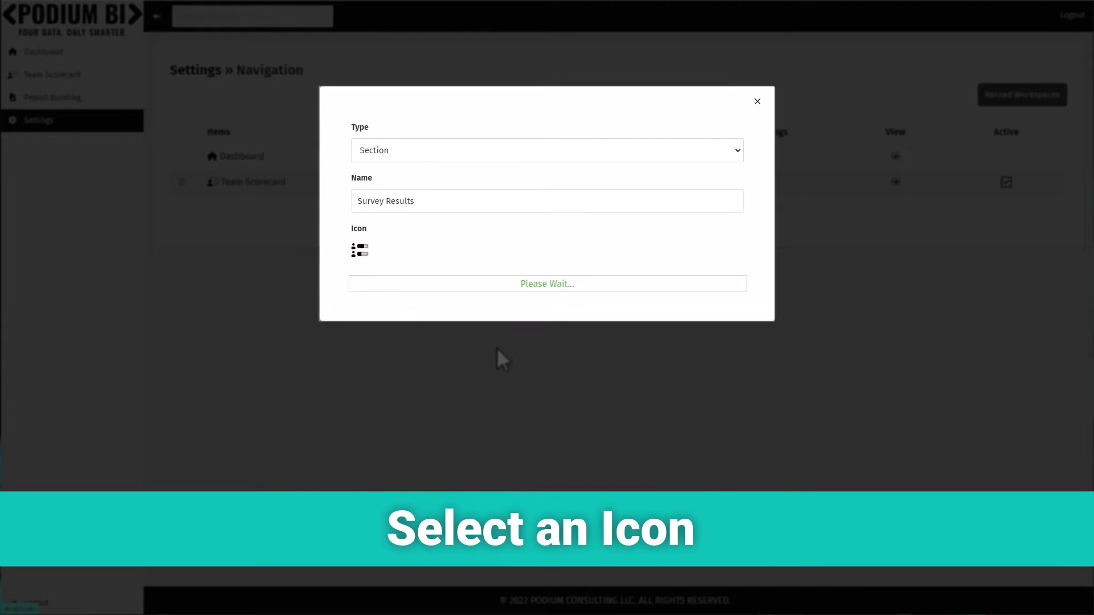
{"action": "left_click", "coordinate": [544, 286]}
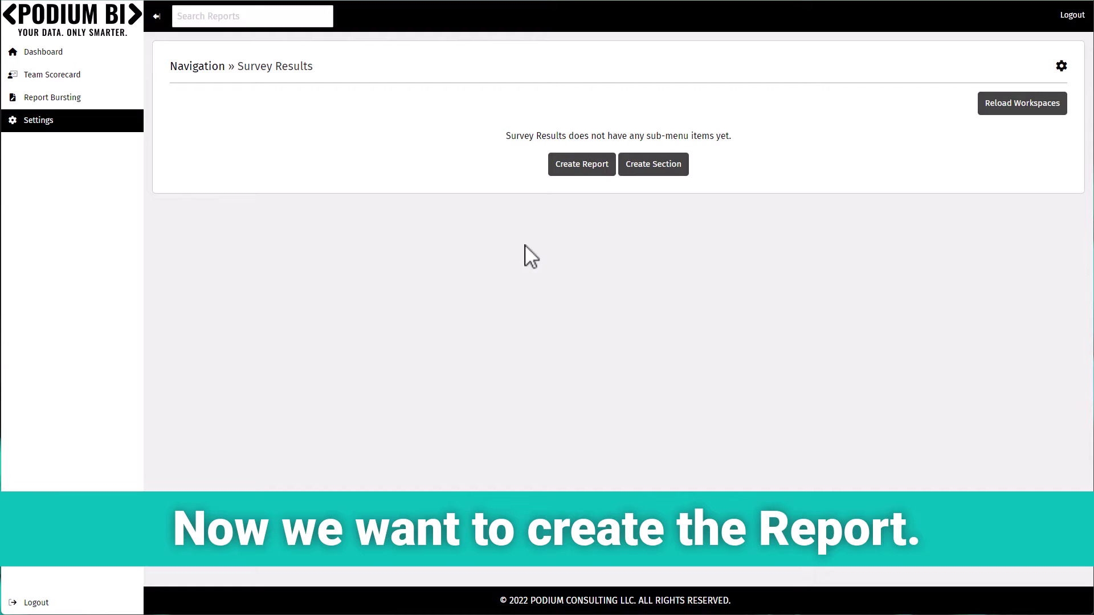
Create a report entry named 'Survey' under Survey Results with the scatter-chart icon.
{"action": "left_click", "coordinate": [581, 163]}
{"action": "left_click", "coordinate": [430, 132]}
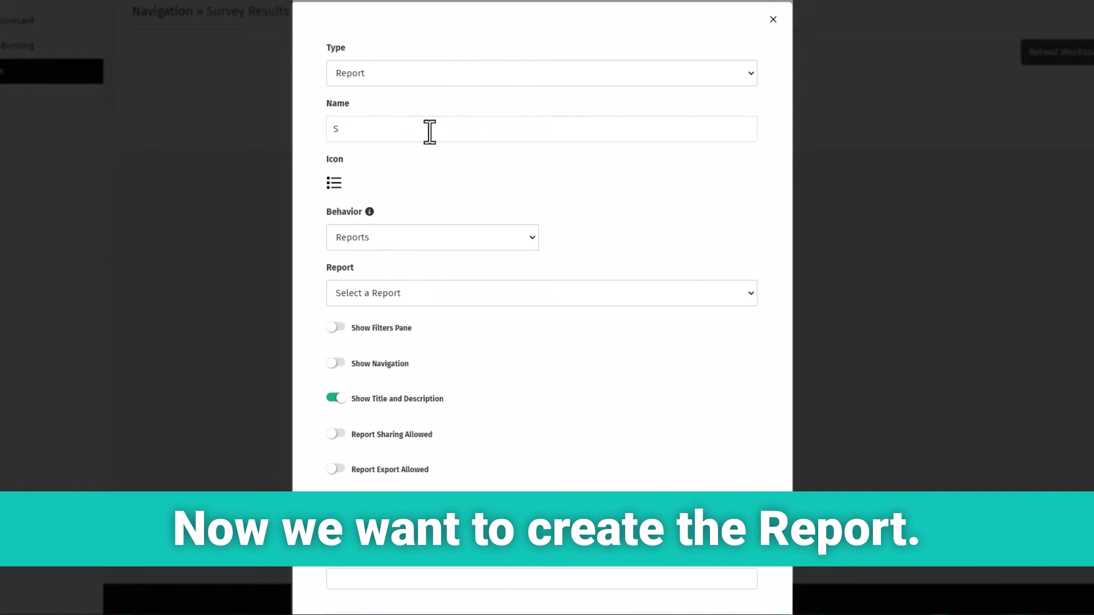
{"action": "type", "text": "Survey"}
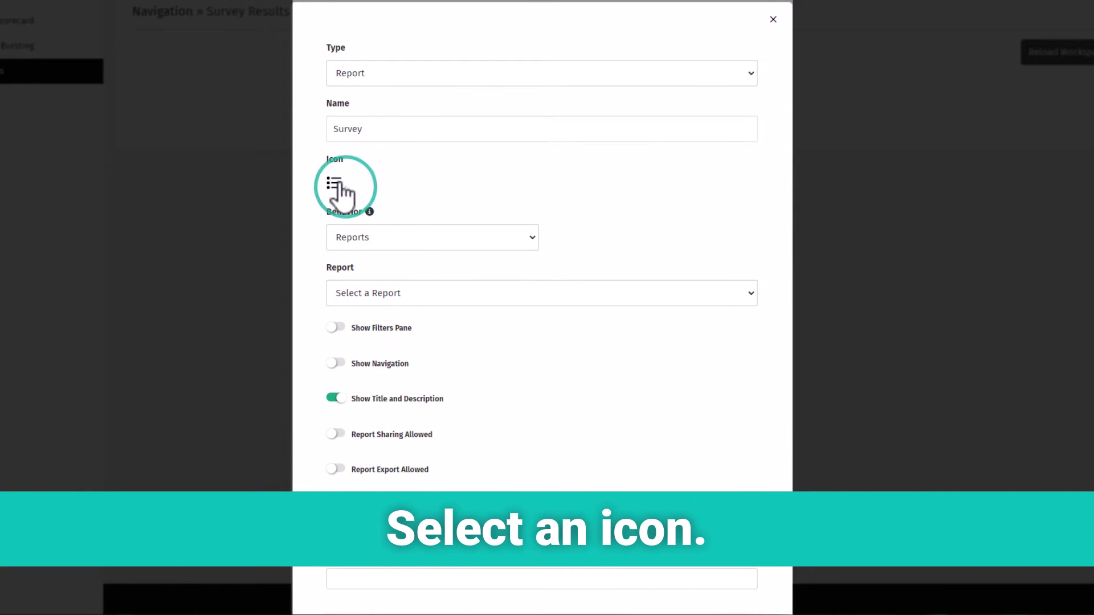
{"action": "left_click", "coordinate": [335, 184]}
{"action": "type", "text": "chart"}
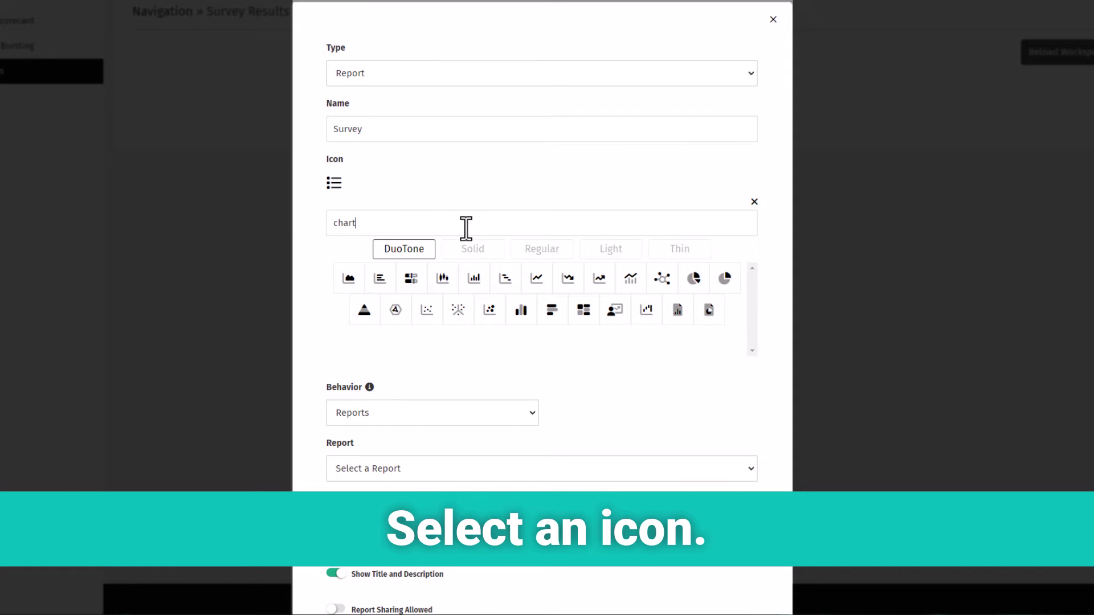
{"action": "left_click", "coordinate": [489, 310]}
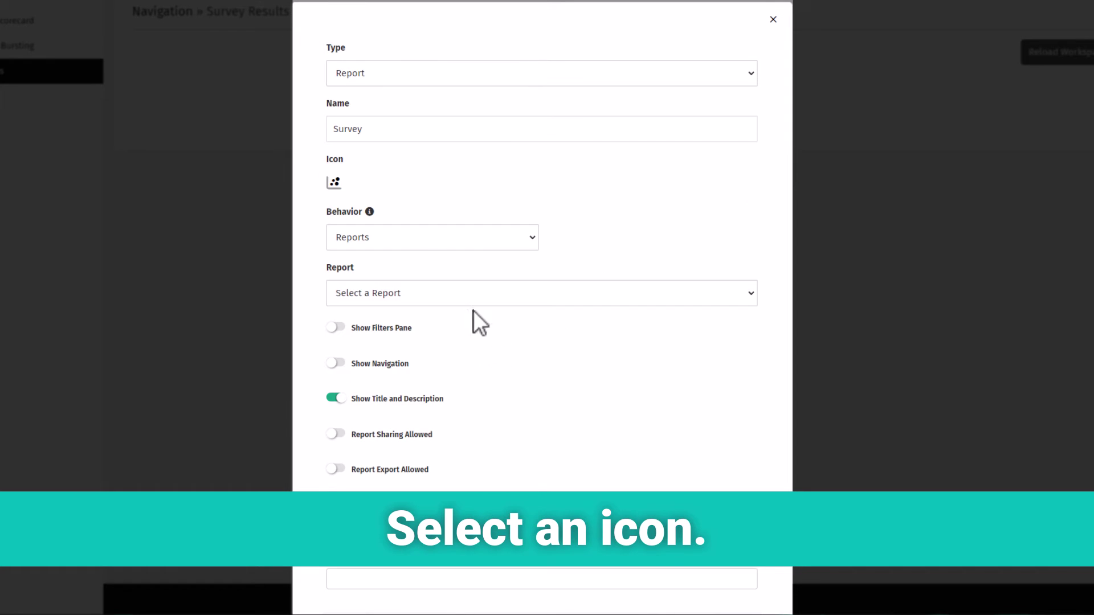
{"action": "left_click", "coordinate": [376, 292]}
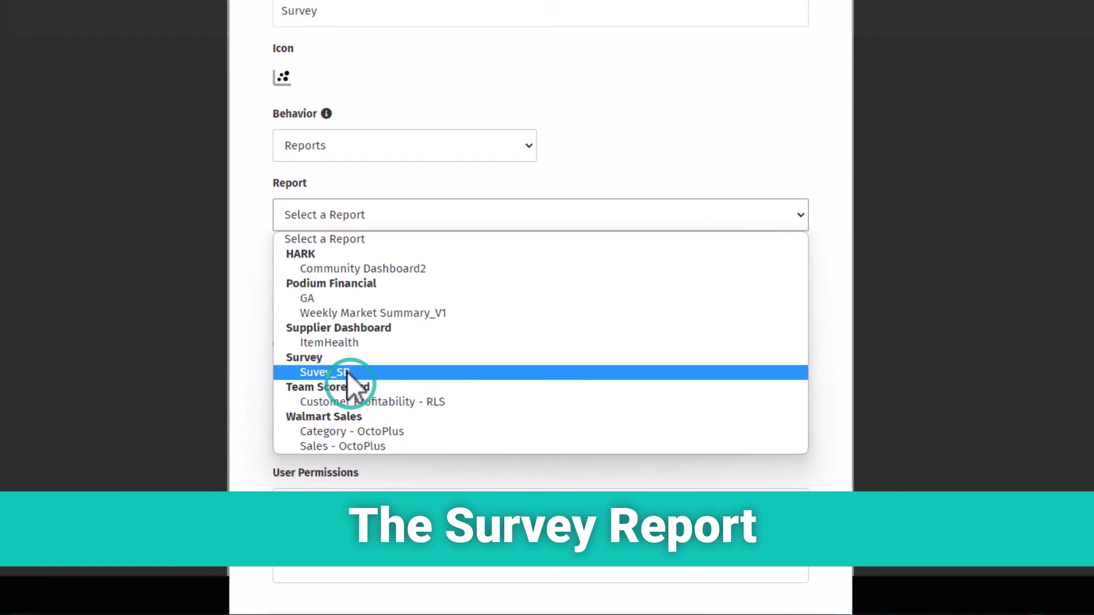
Select Suvey_SB as the report behind the Survey entry.
{"action": "left_click", "coordinate": [348, 368]}
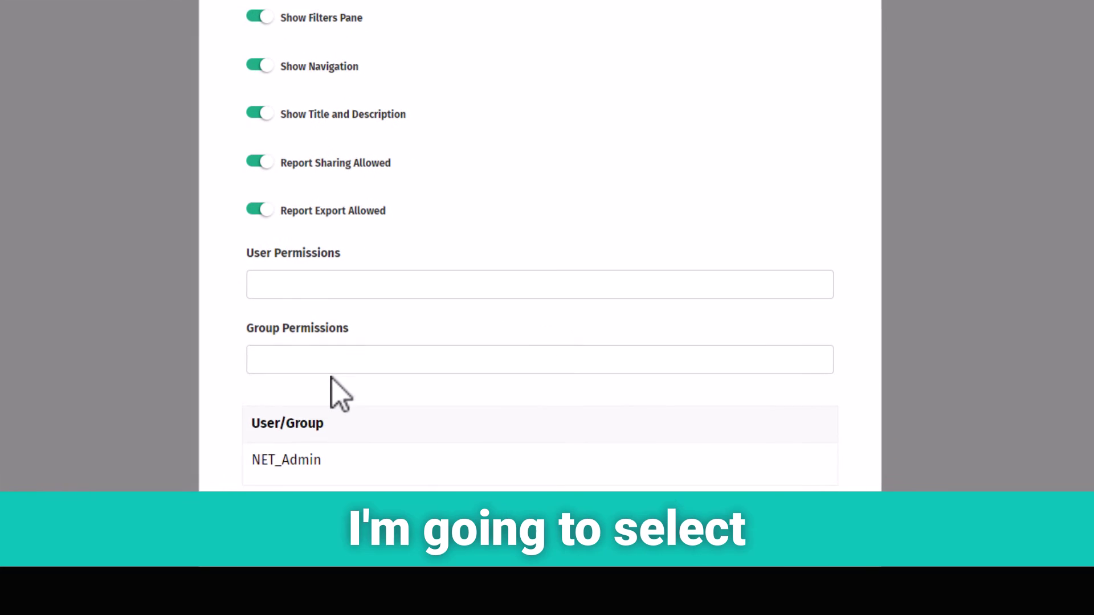
{"action": "left_click", "coordinate": [338, 360]}
{"action": "left_click", "coordinate": [299, 413]}
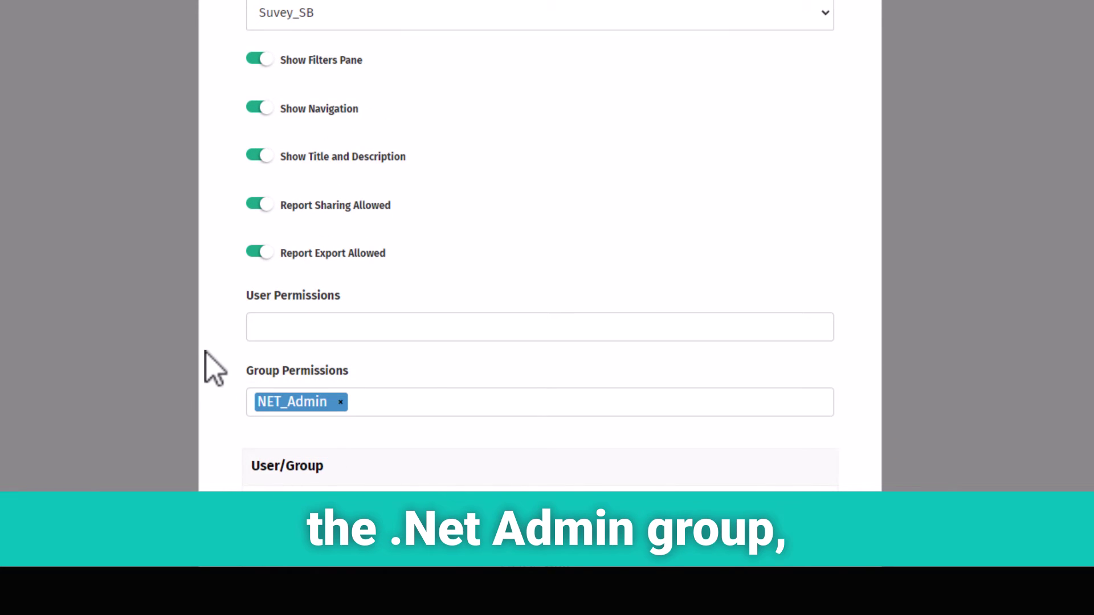
{"action": "left_click", "coordinate": [309, 327]}
{"action": "left_click", "coordinate": [291, 378]}
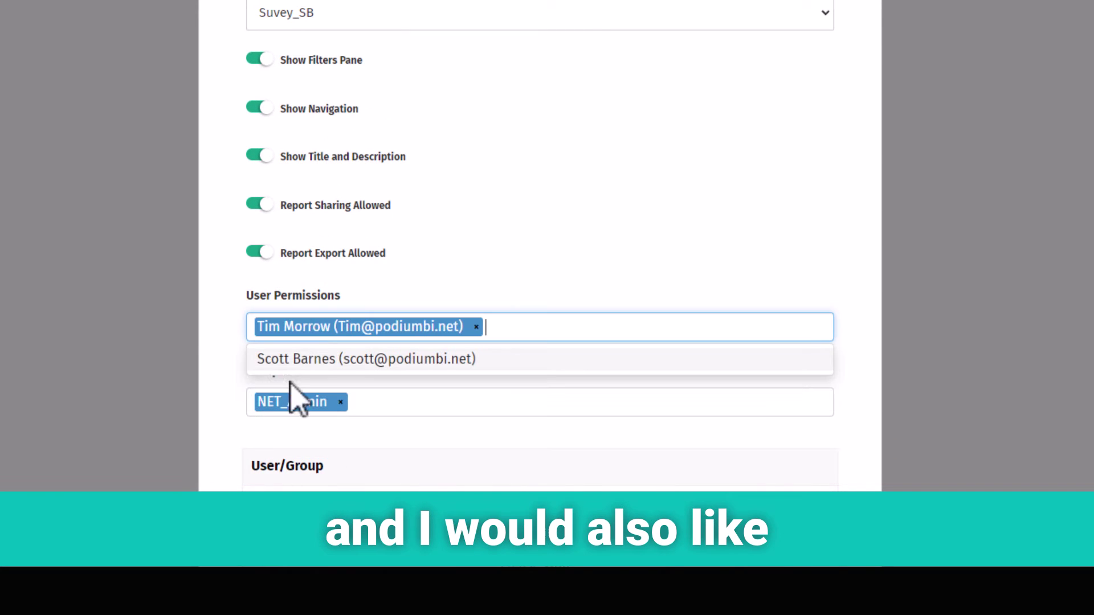
{"action": "scroll", "coordinate": [235, 359], "scroll_direction": "down", "scroll_amount": 5}
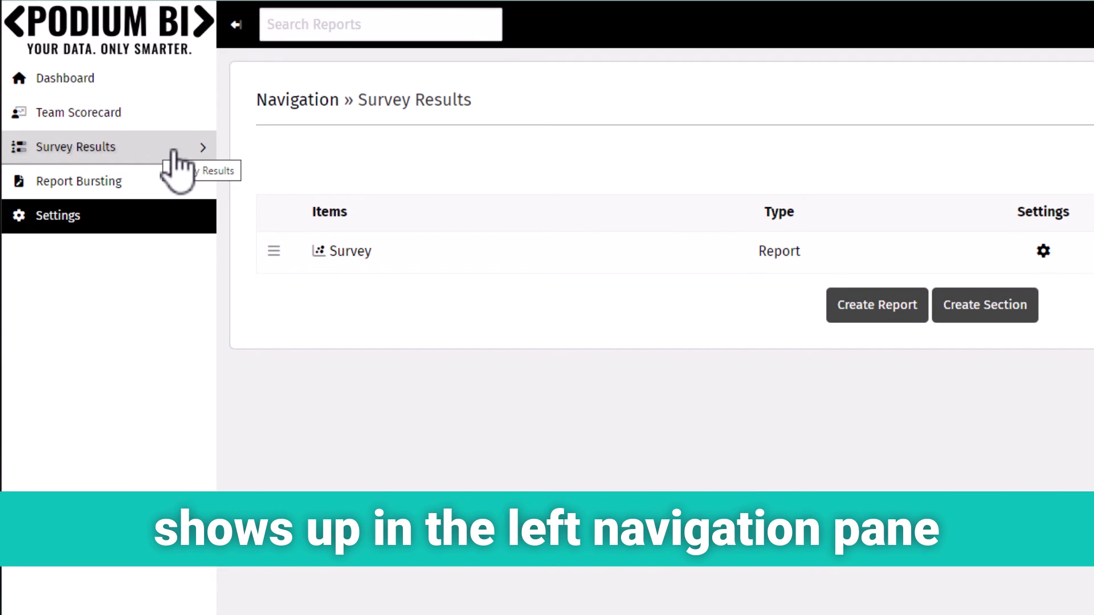
Expand Survey Results in the left navigation and open the Survey report.
{"action": "left_click", "coordinate": [181, 148]}
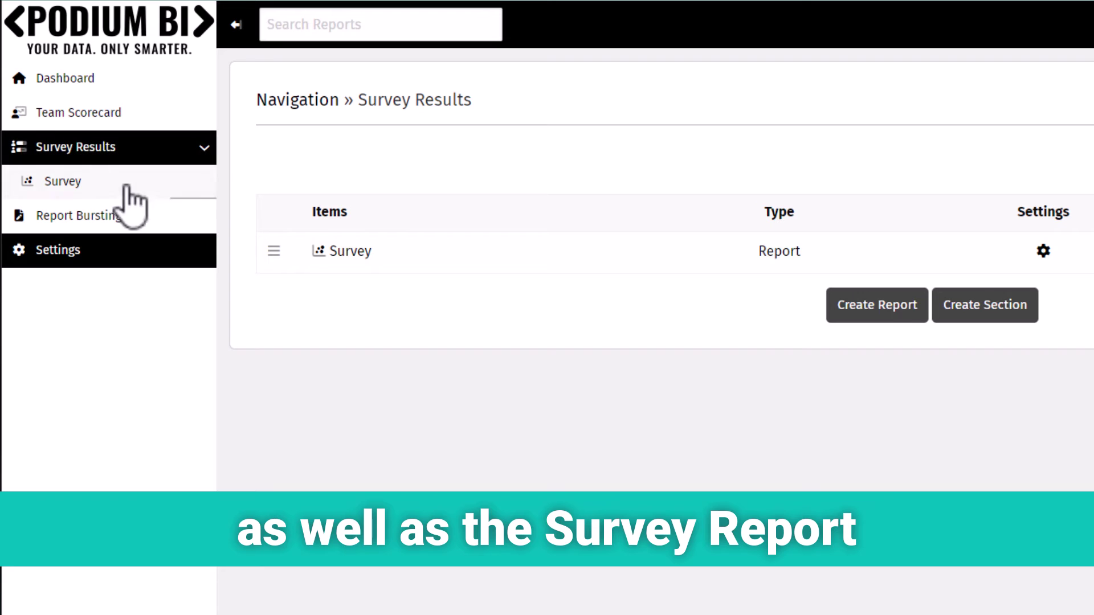
{"action": "left_click", "coordinate": [111, 182]}
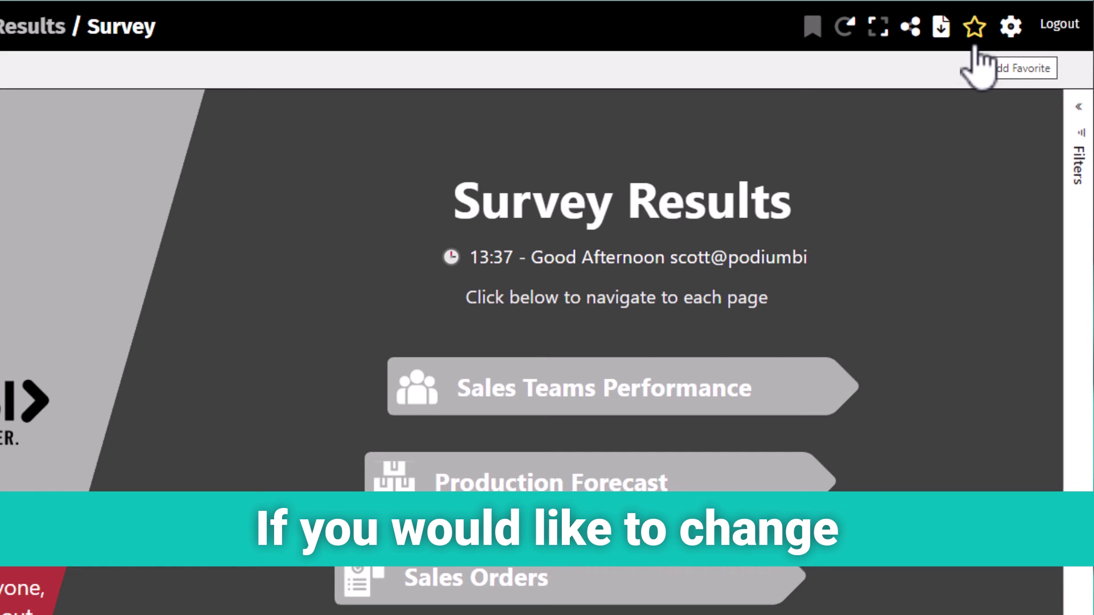
Turn off Report Export Allowed in the Survey report settings and save.
{"action": "left_click", "coordinate": [1012, 27]}
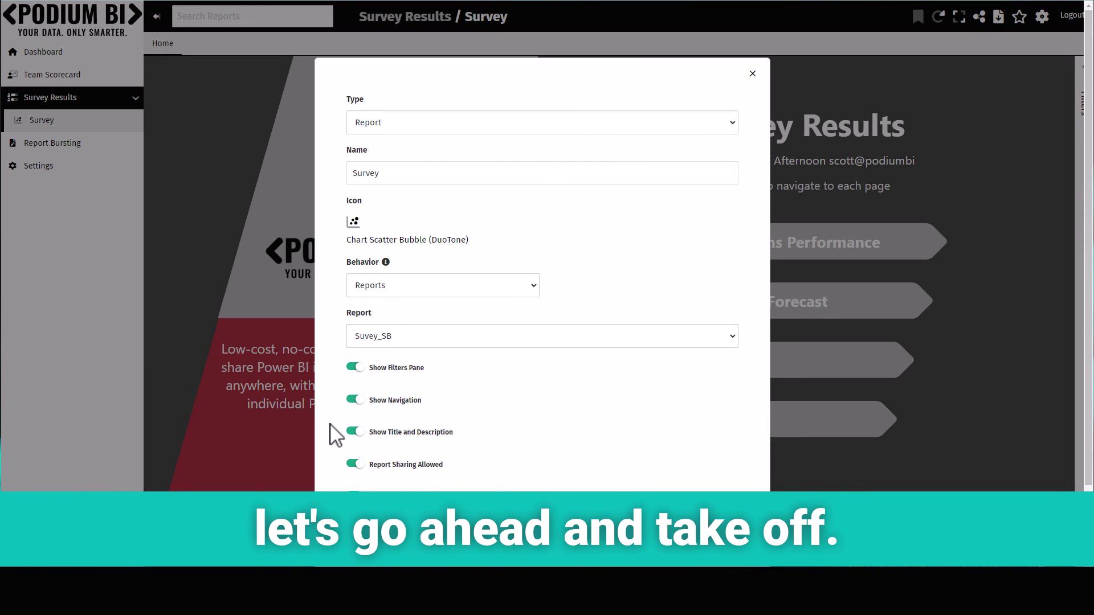
{"action": "scroll", "coordinate": [336, 435], "scroll_direction": "down", "scroll_amount": 3}
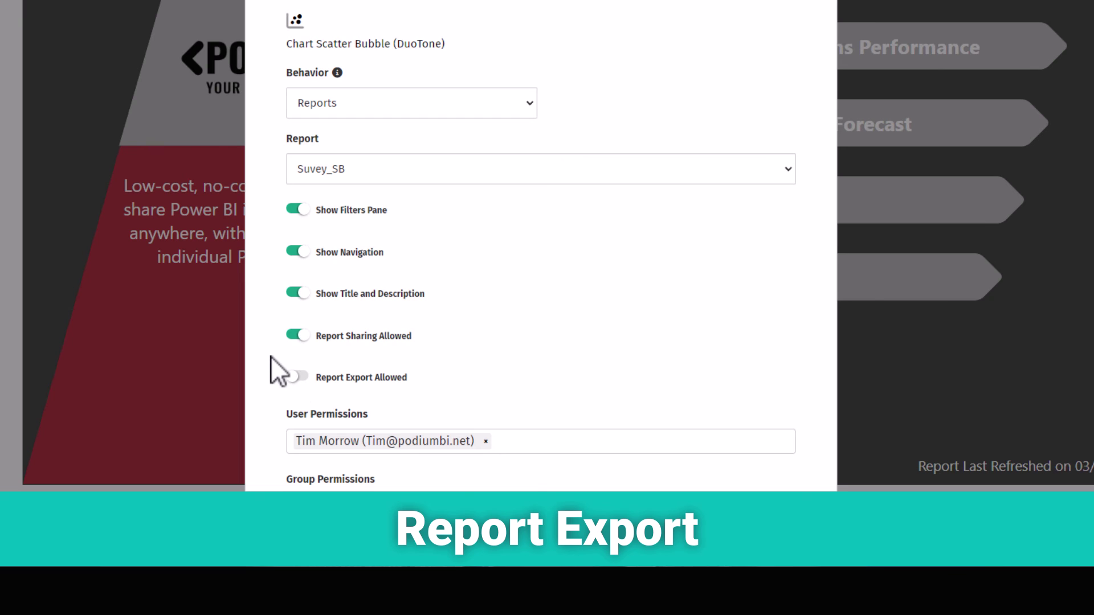
{"action": "scroll", "coordinate": [271, 359], "scroll_direction": "down", "scroll_amount": 3}
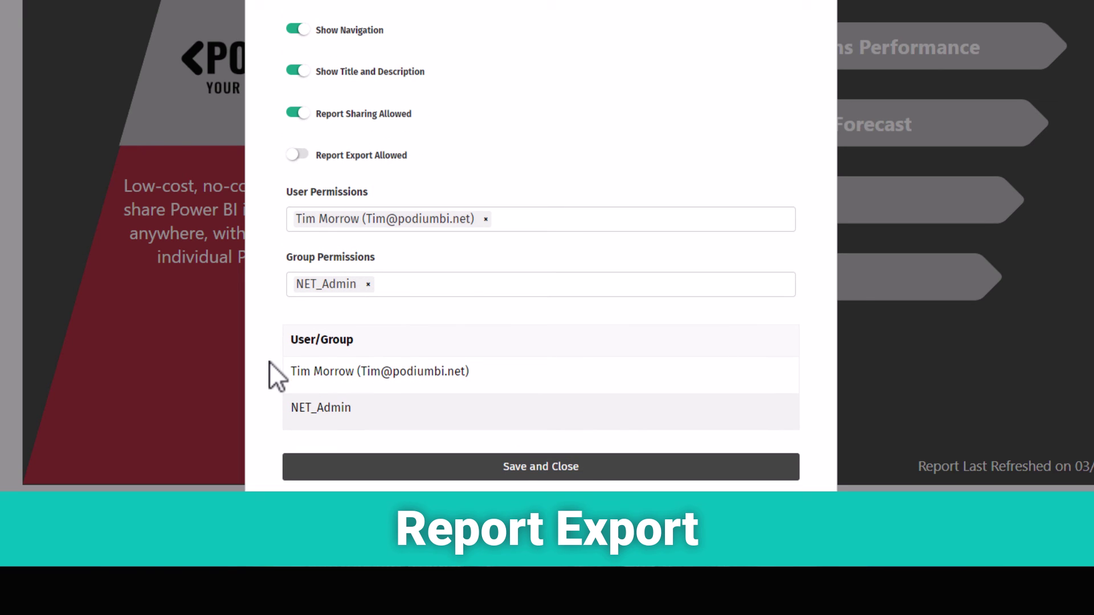
{"action": "left_click", "coordinate": [558, 475]}
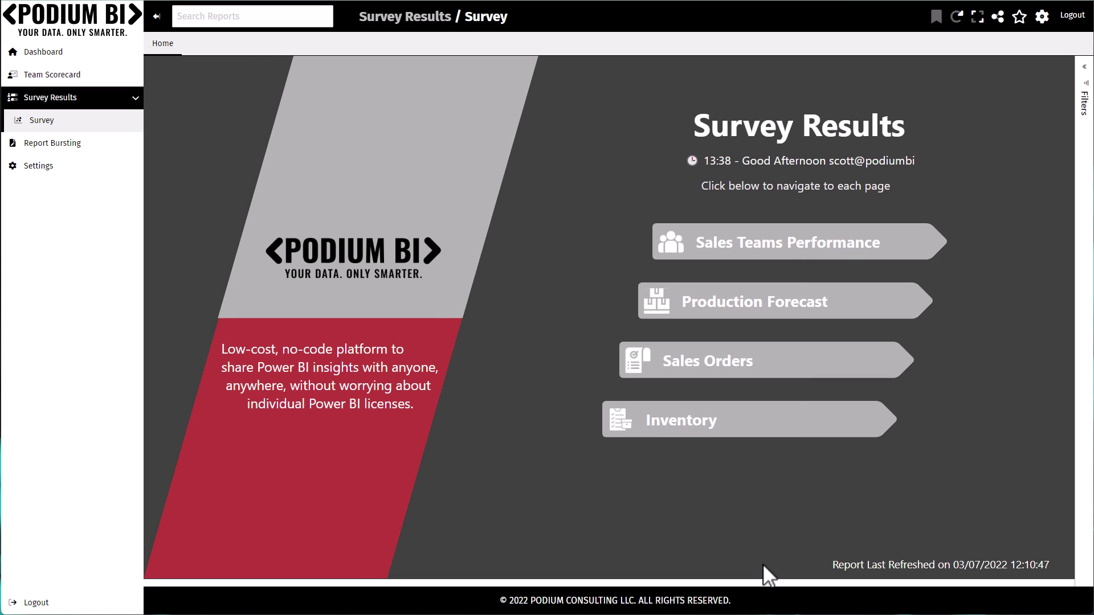